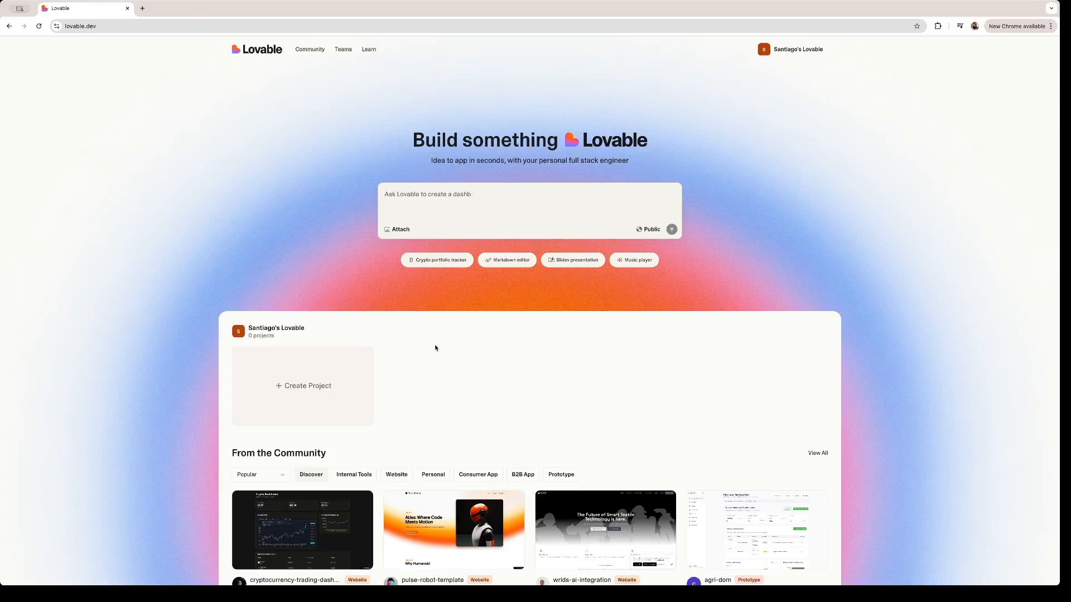
Request a video editing portfolio listing the creator's Instagram, TikTok and YouTube profile links.
scroll(439, 355, down, 2)
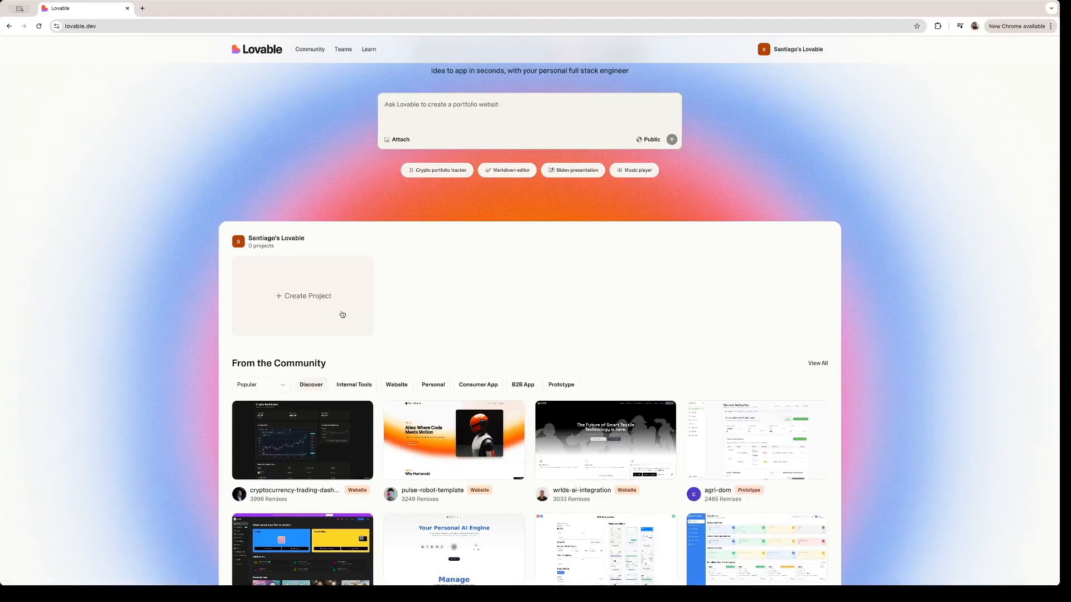
scroll(466, 191, up, 2)
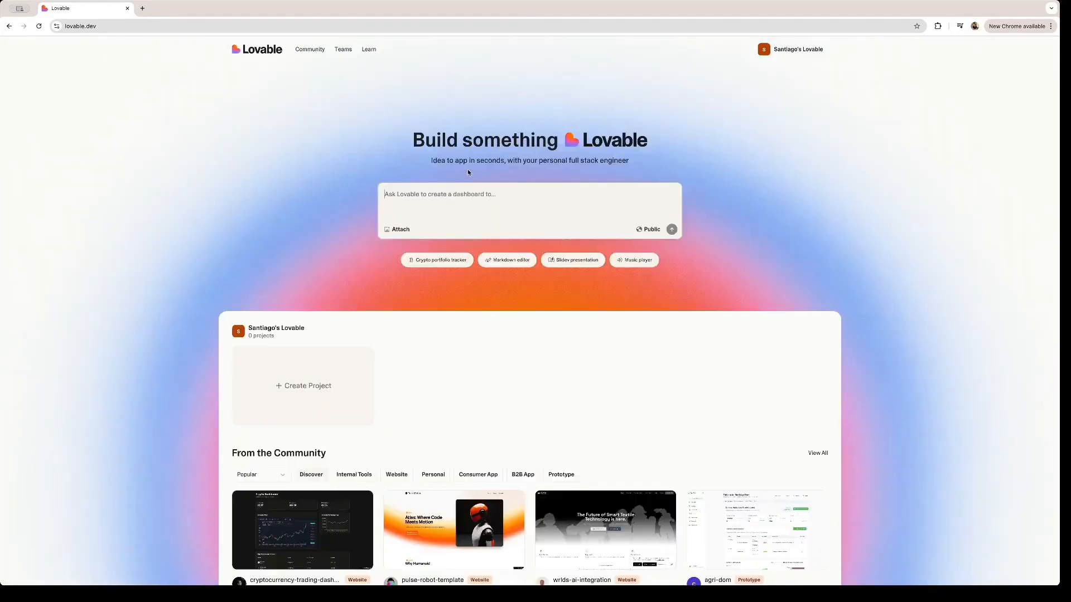
text(Create a video editing portfolio for me.)
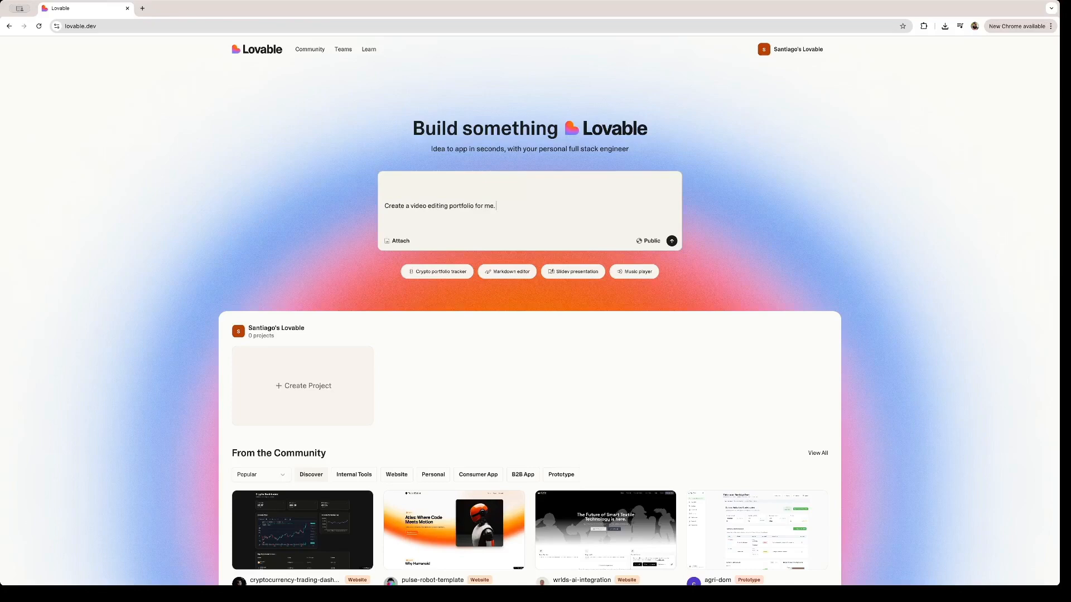
text(Add my social media handles:)
key(shift+Return)
text(https://www.instagram.com/eldelastrufas/ https://www.tiktok.com/@eldelastrufas https://www.youtube.com/channel/UCUD7brcwP1_0xaFwFfJOWgg?view_as=subscriber)
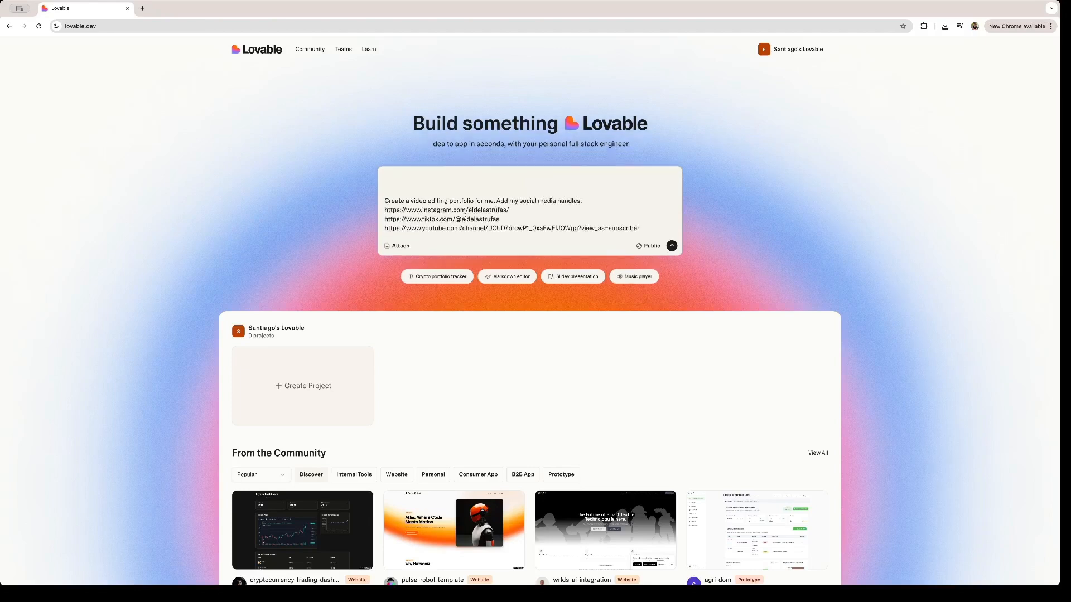
click(672, 247)
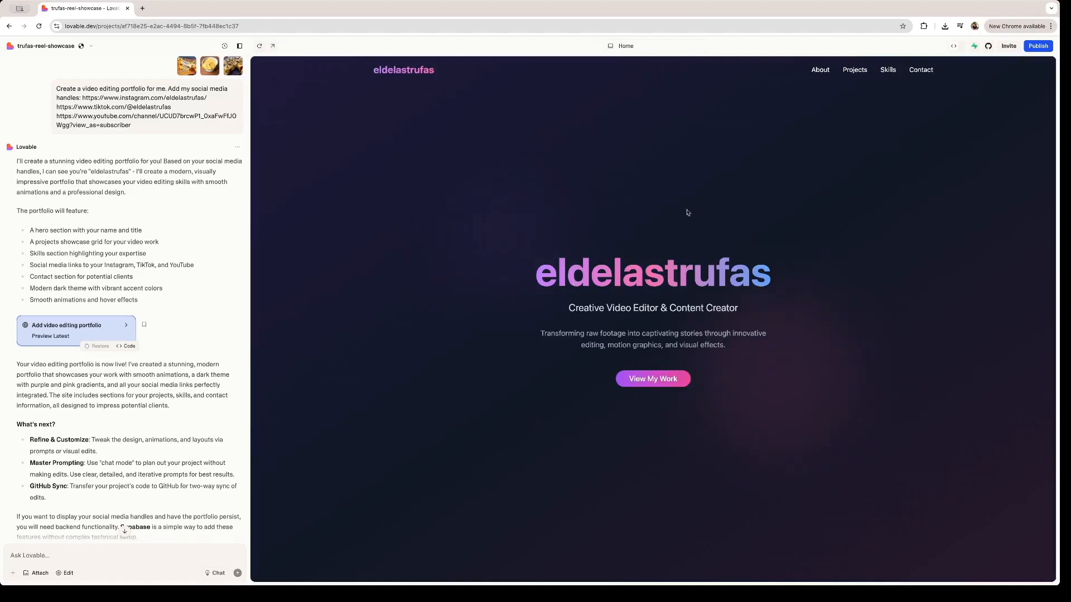
Inspect the generated preview, selecting the hero description paragraph under the gradient title.
scroll(614, 251, down, 2)
scroll(697, 268, up, 2)
triple_click(594, 348)
click(593, 347)
drag(540, 334, 731, 347)
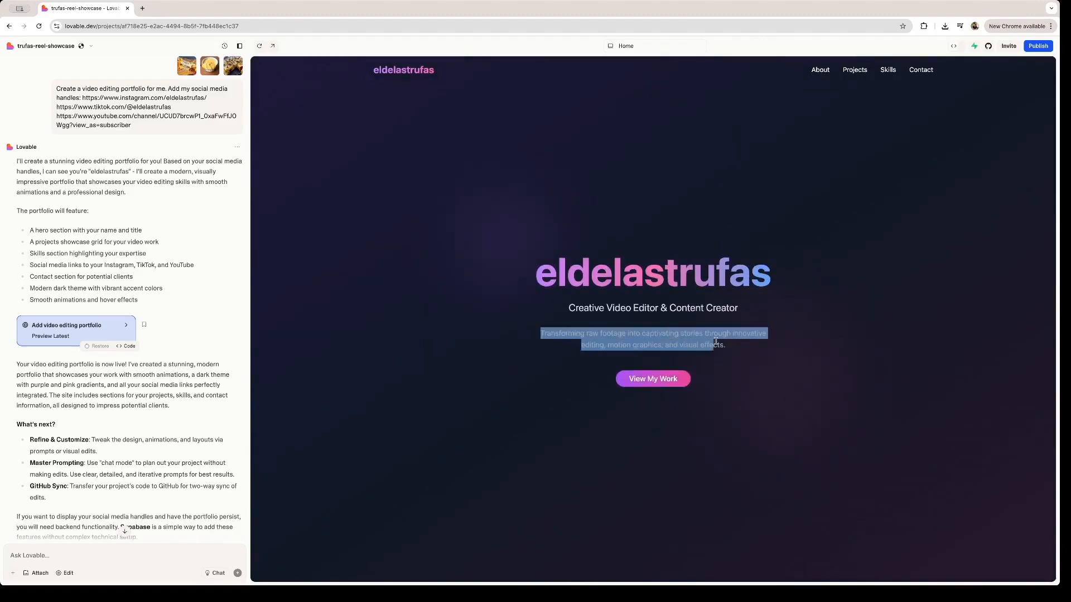
click(734, 348)
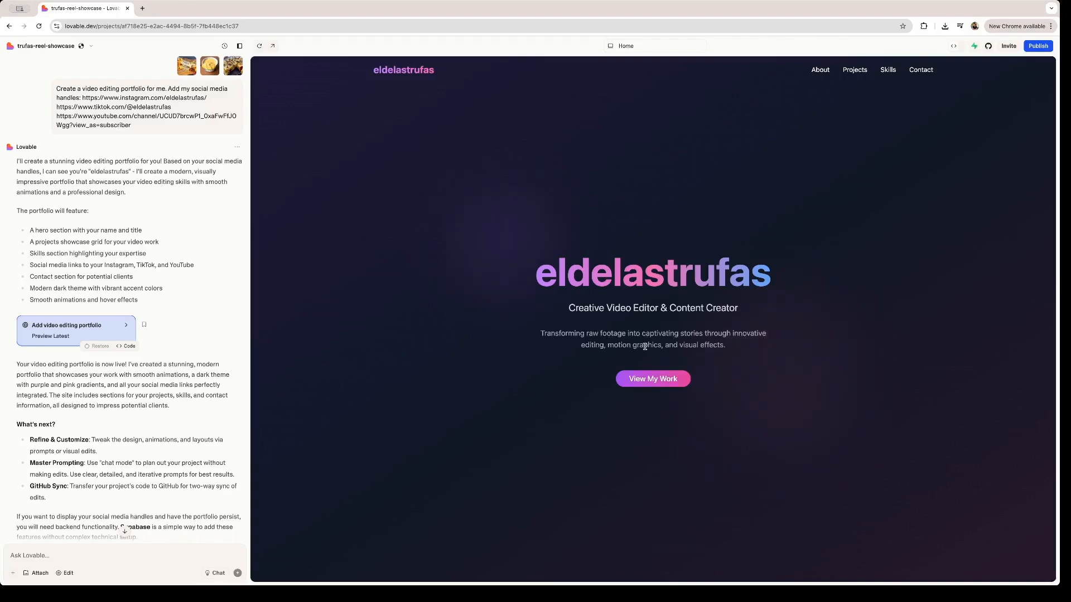
scroll(699, 346, down, 2)
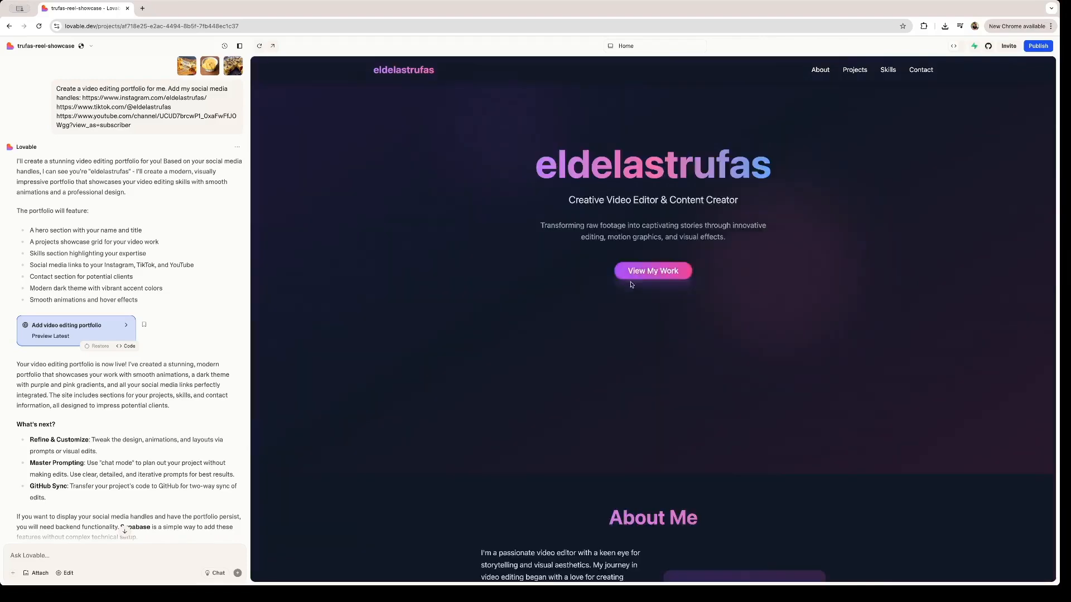
Browse the Featured Projects and Skills sections, then jump to the Contact section via the nav bar.
click(661, 273)
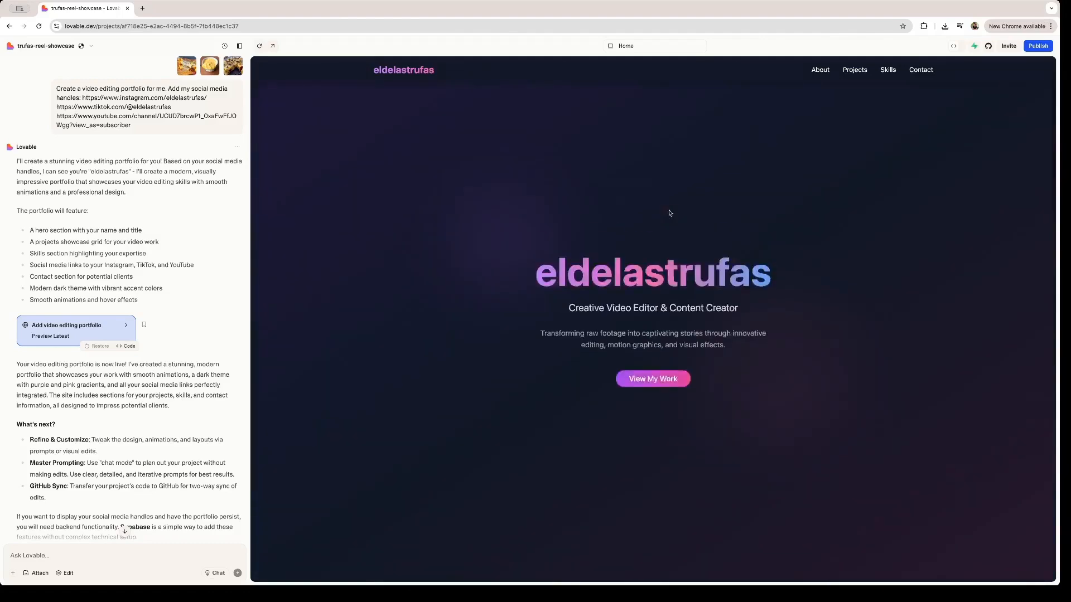
click(660, 375)
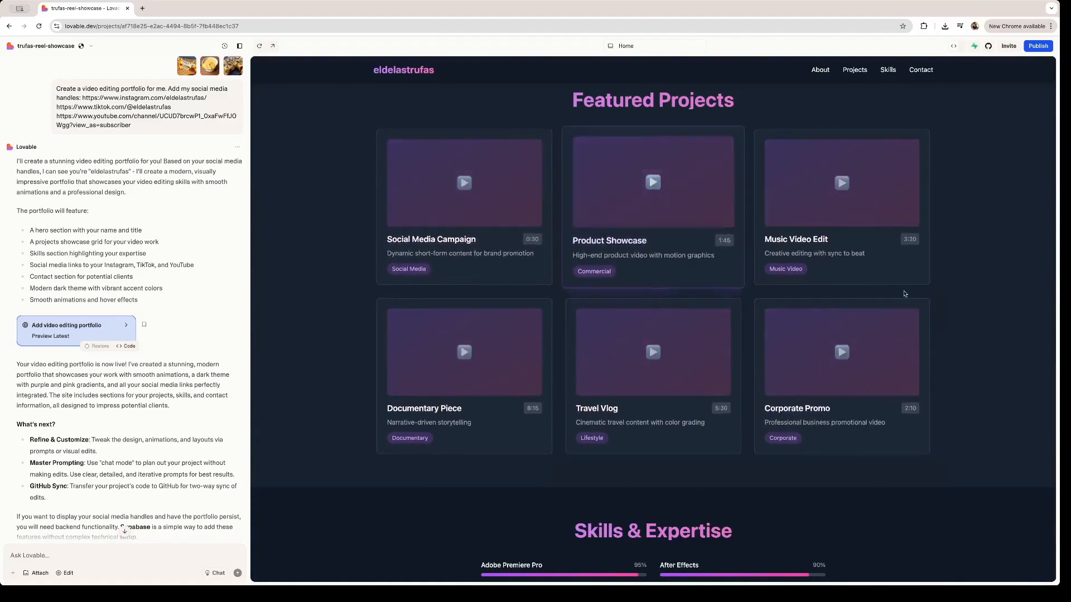
scroll(769, 346, down, 5)
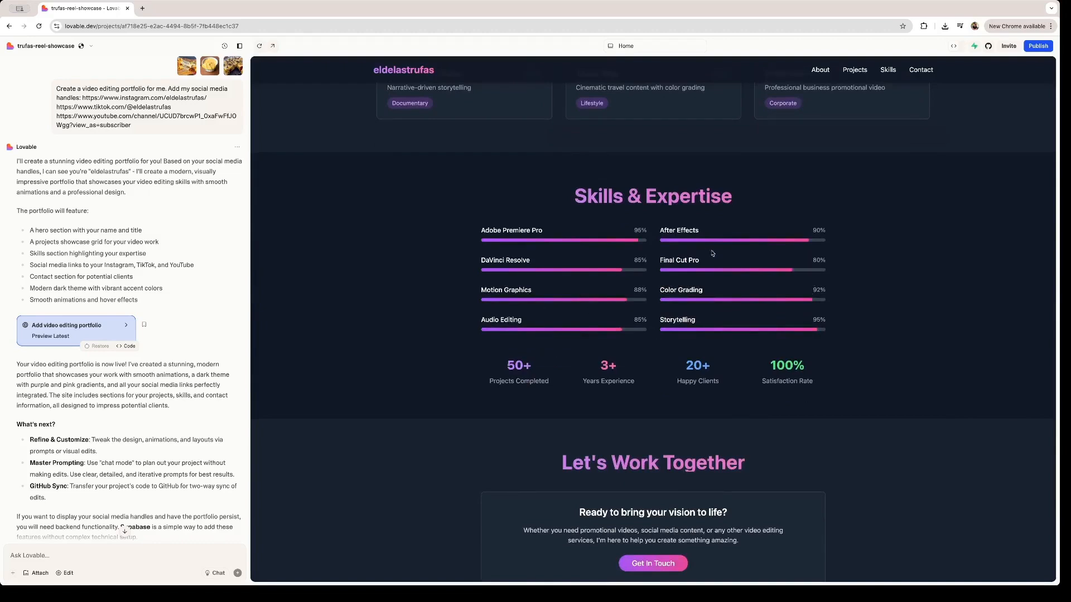
scroll(712, 253, up, 5)
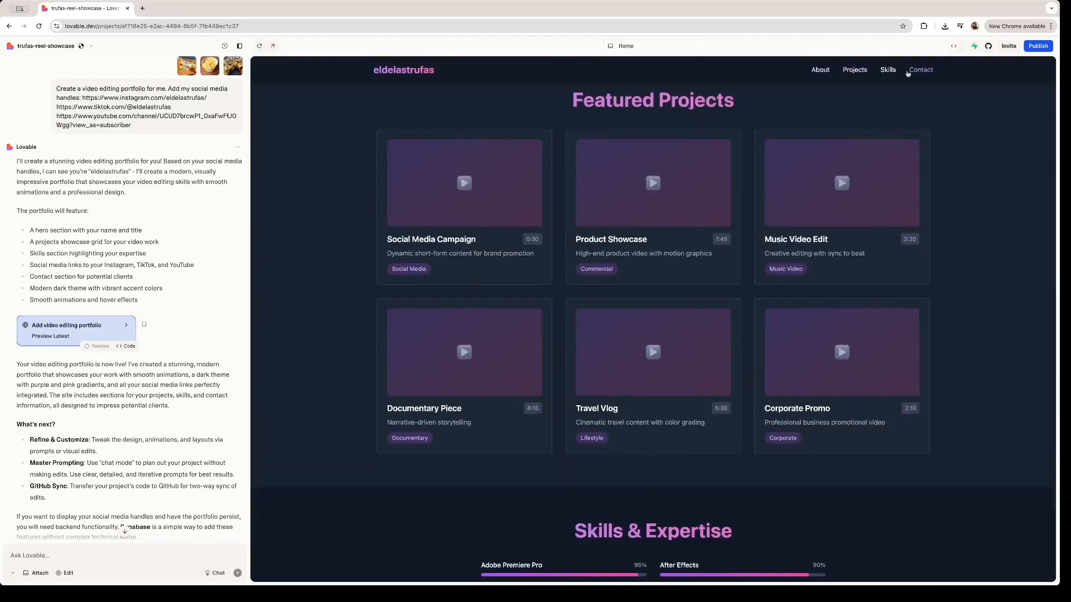
click(929, 72)
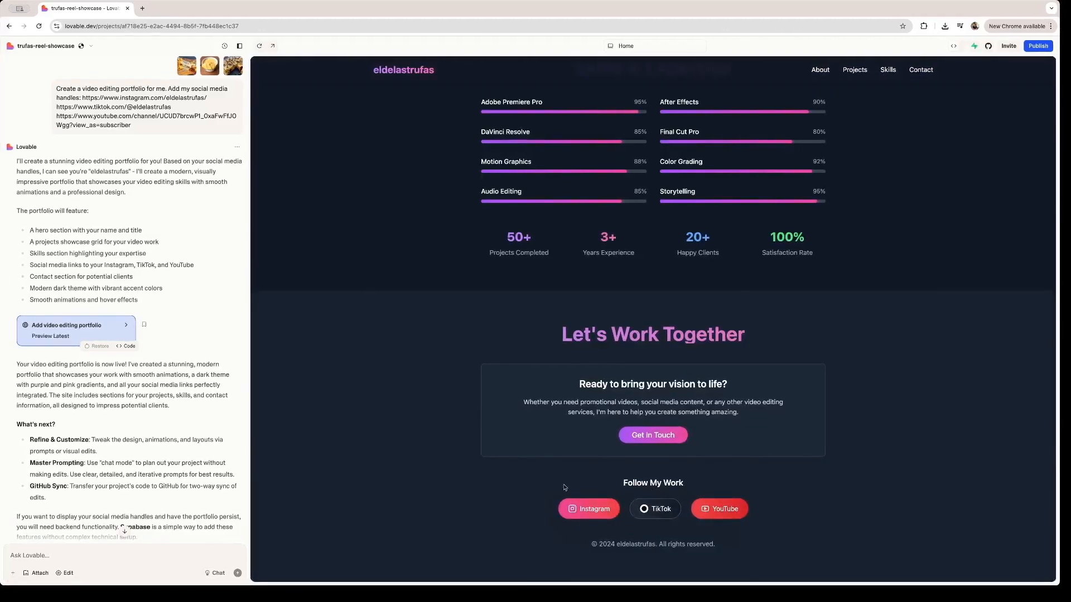
click(596, 515)
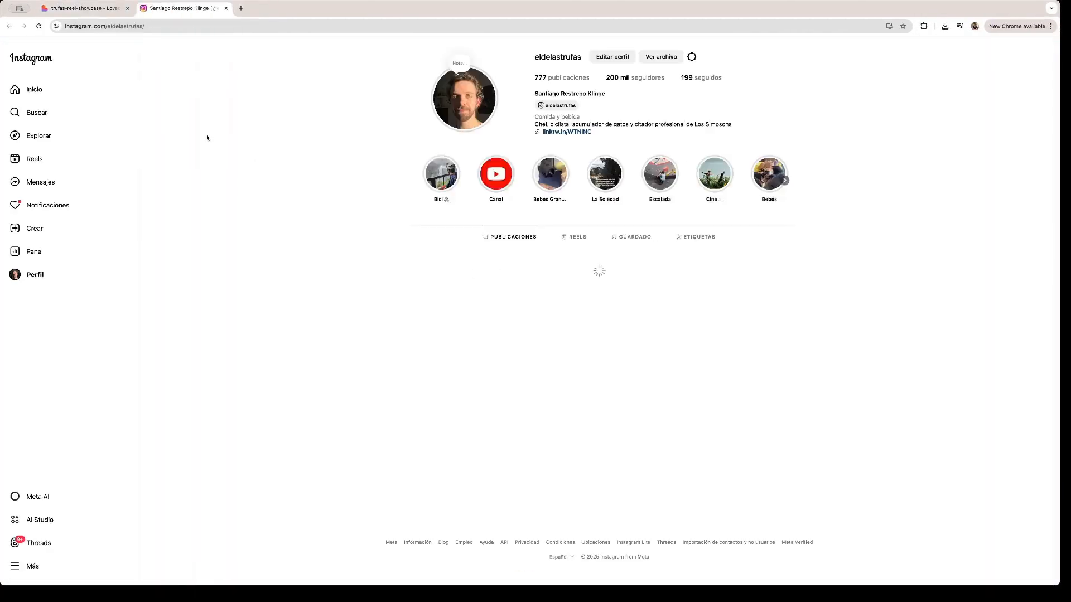
key(ctrl+w)
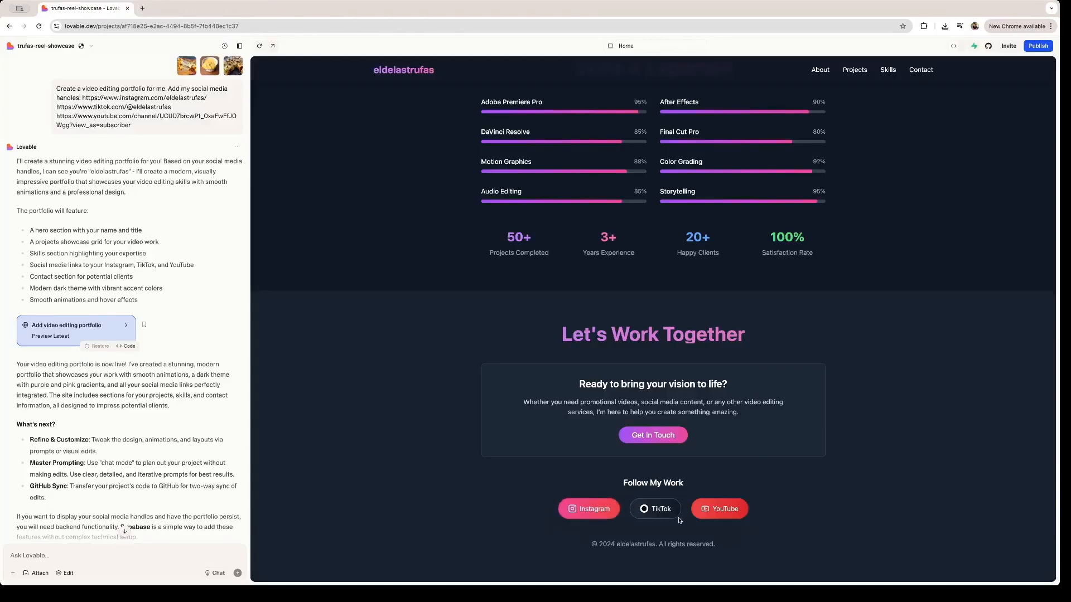
click(660, 514)
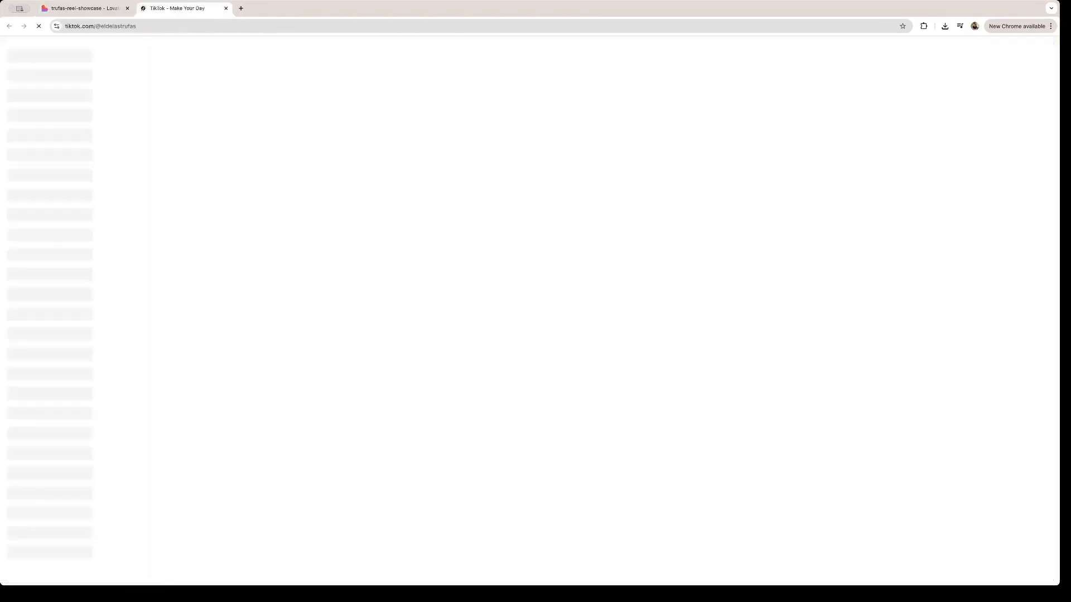
key(ctrl+w)
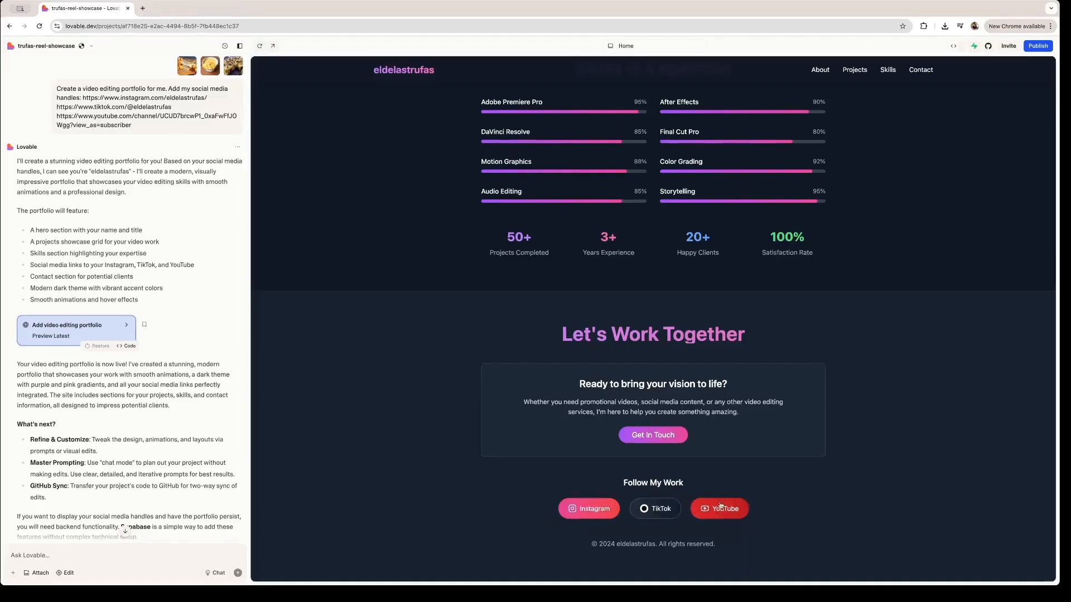
click(720, 506)
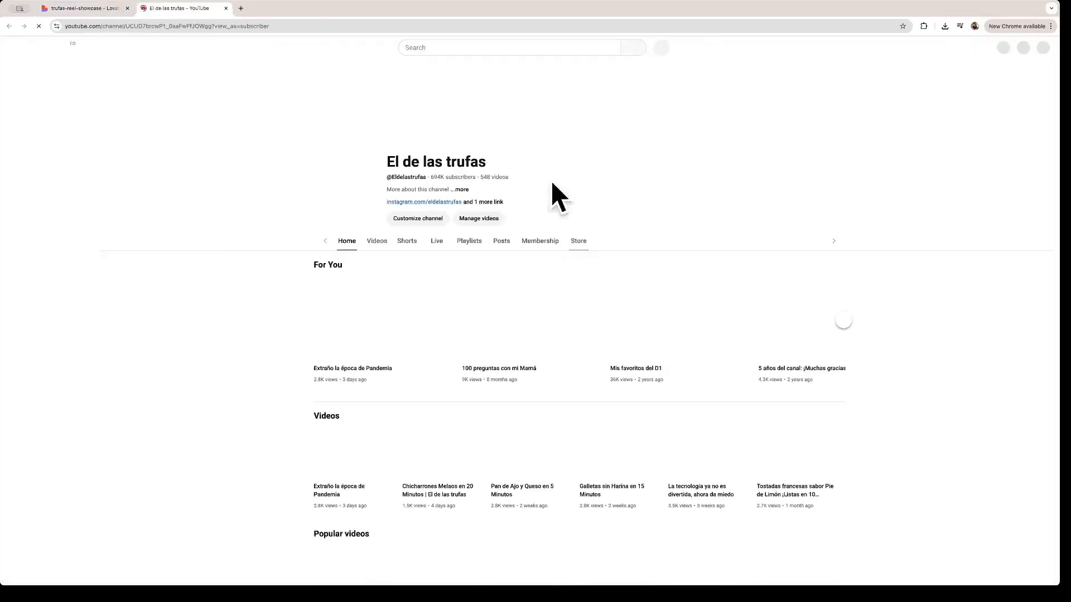
key(ctrl+w)
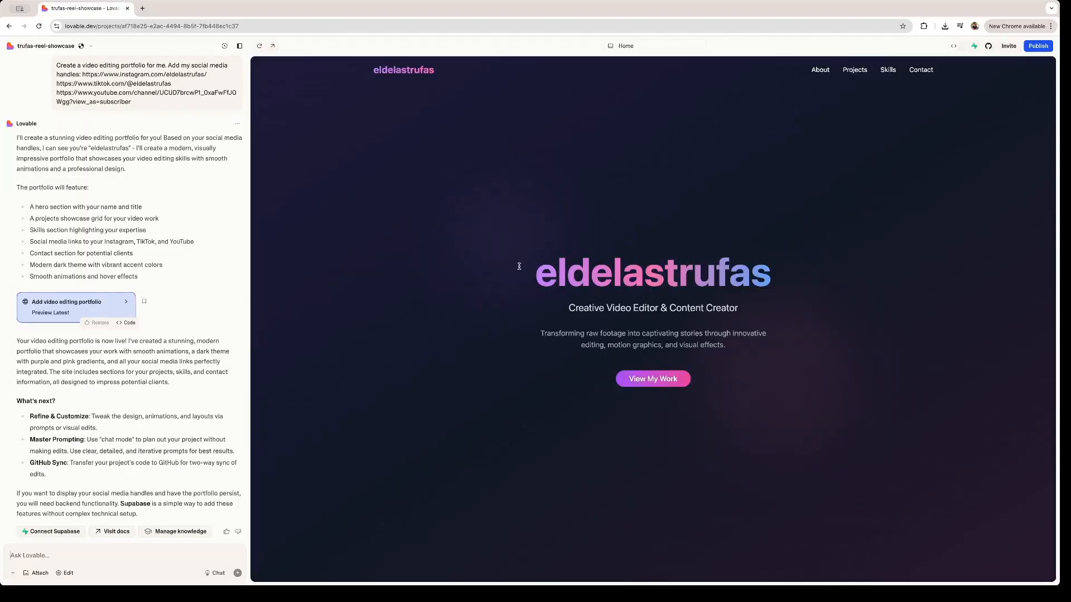
Ask Lovable to add the creator's contact email address to the portfolio.
click(76, 555)
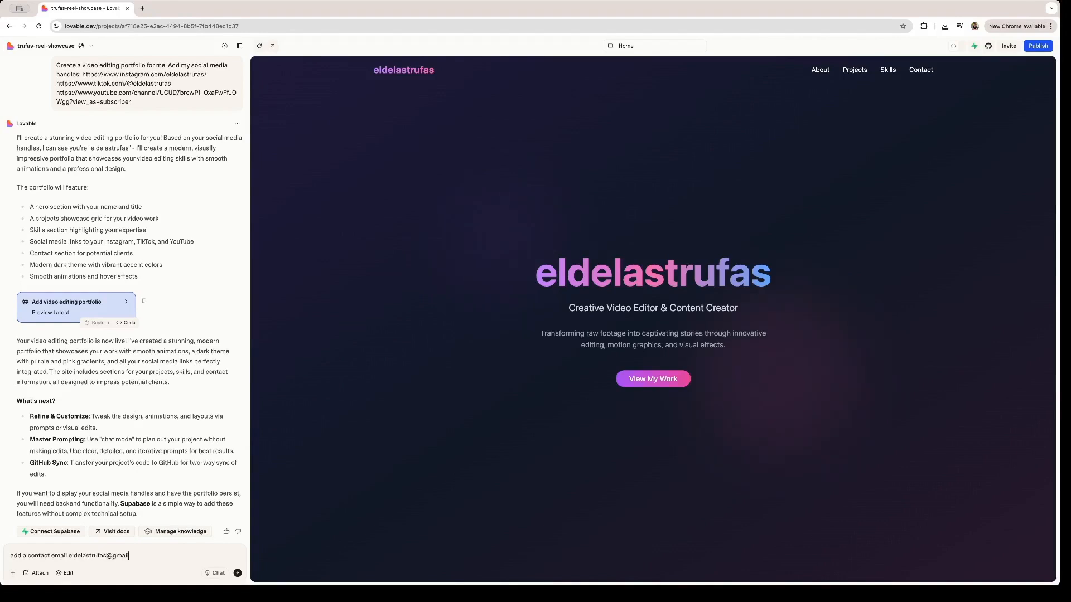
click(237, 573)
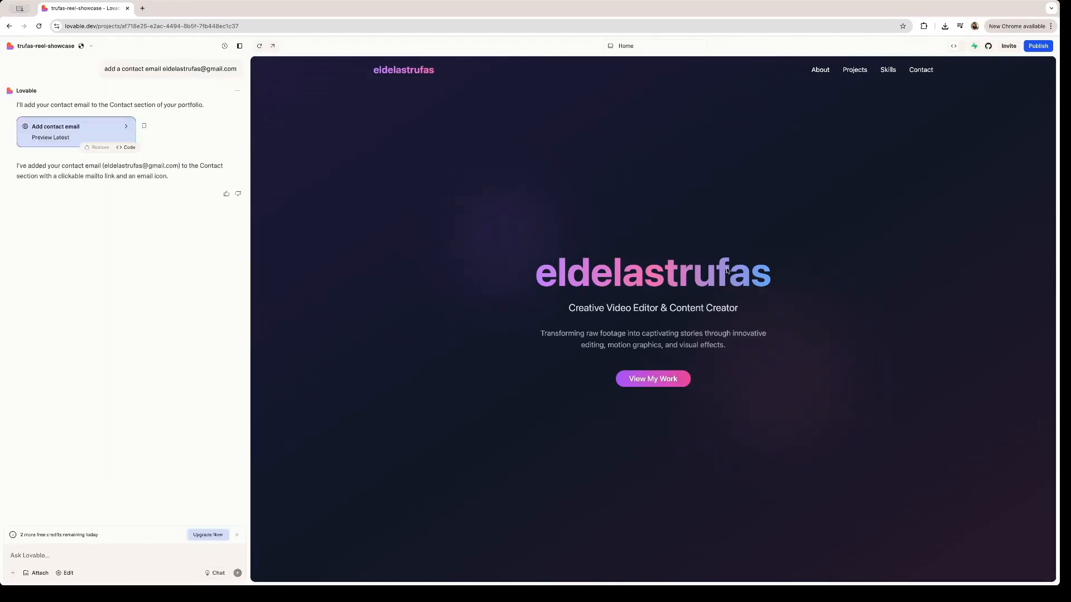
click(919, 70)
click(954, 48)
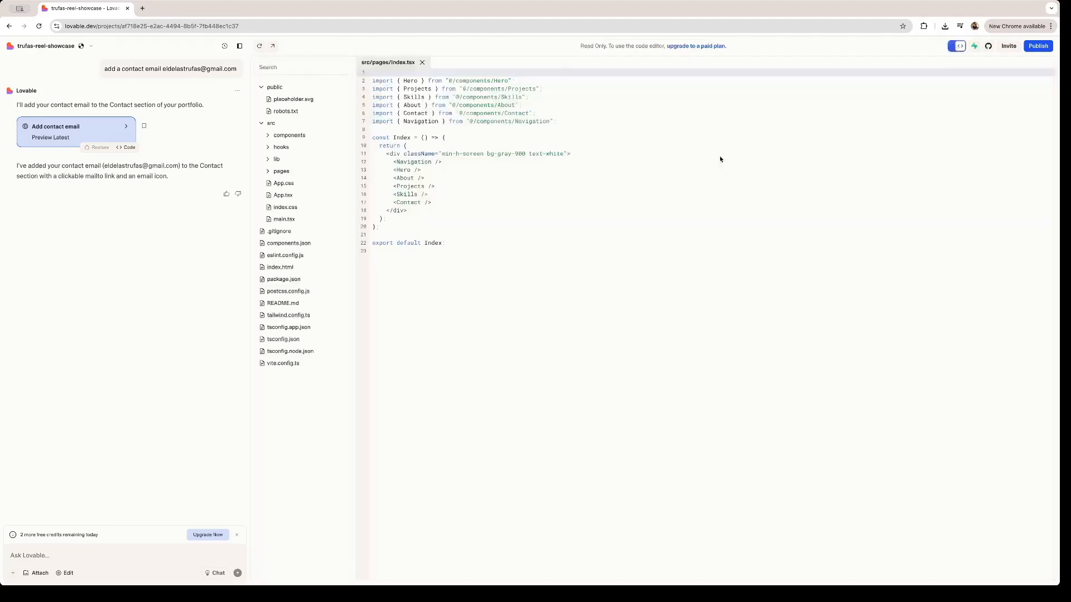
click(327, 103)
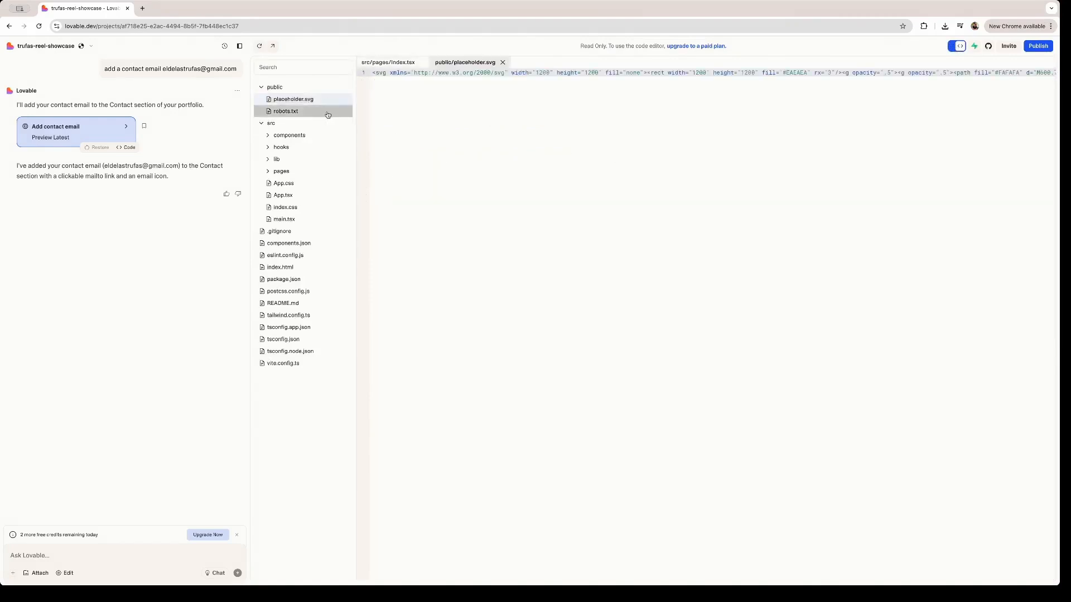
click(325, 112)
click(324, 136)
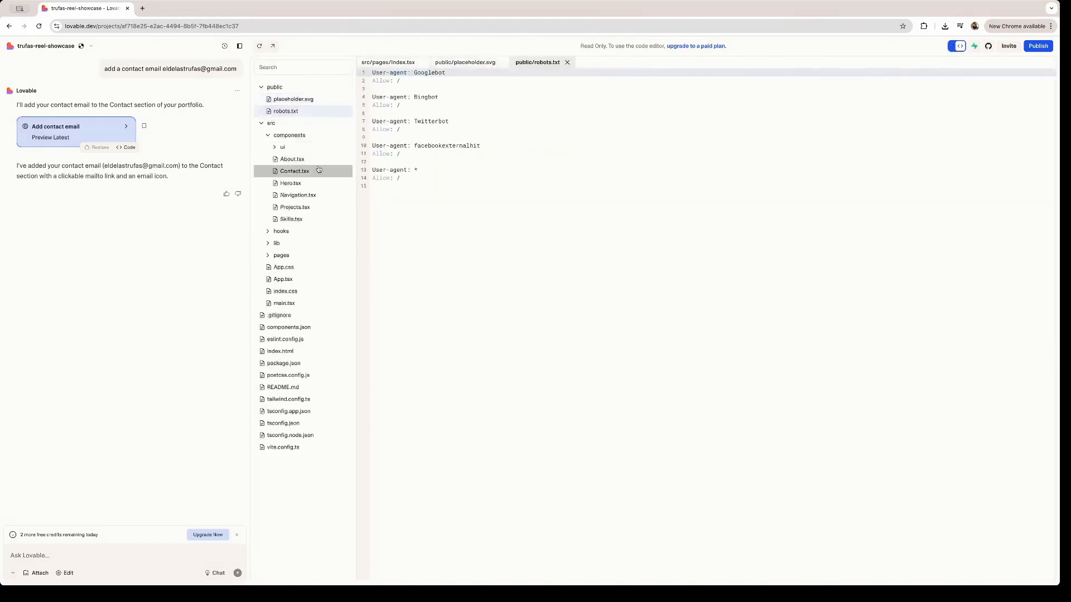
click(312, 160)
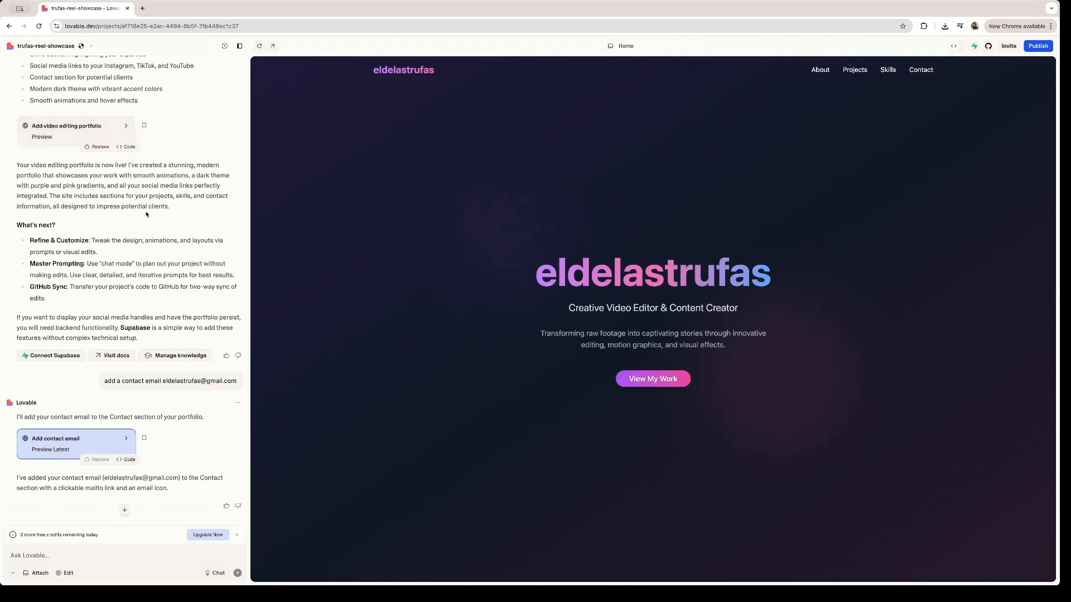
scroll(146, 214, up, 2)
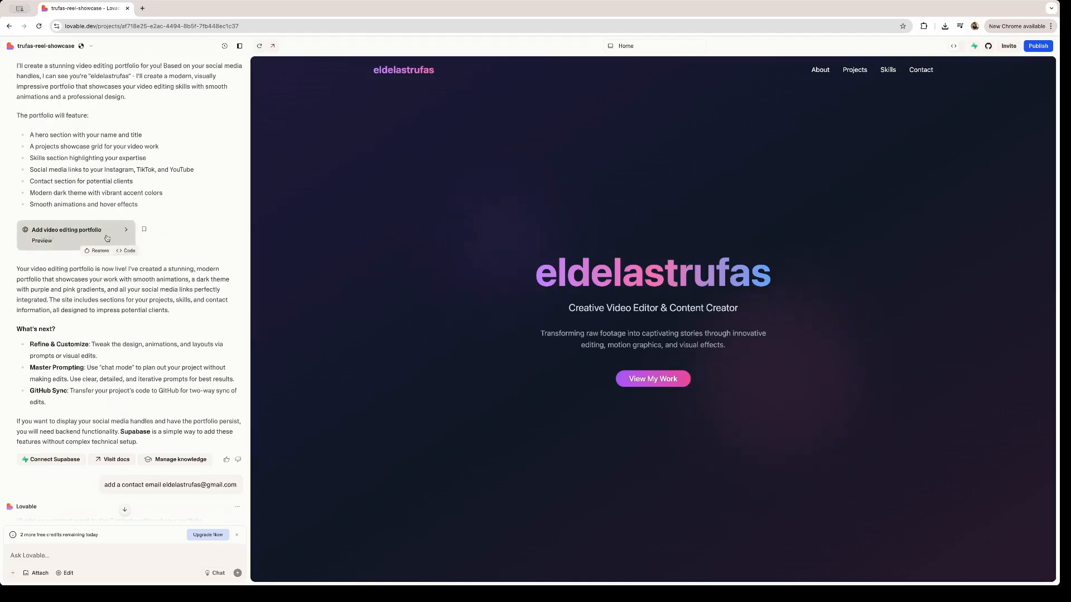
click(129, 251)
scroll(408, 265, down, 12)
scroll(498, 282, down, 20)
scroll(496, 279, up, 20)
scroll(399, 273, up, 4)
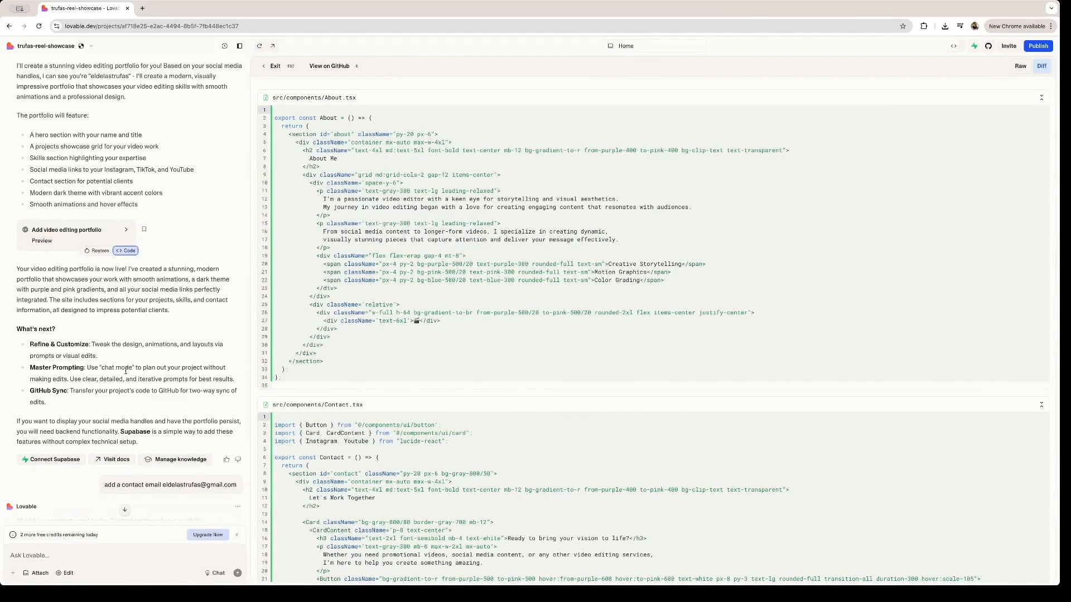
scroll(126, 371, down, 4)
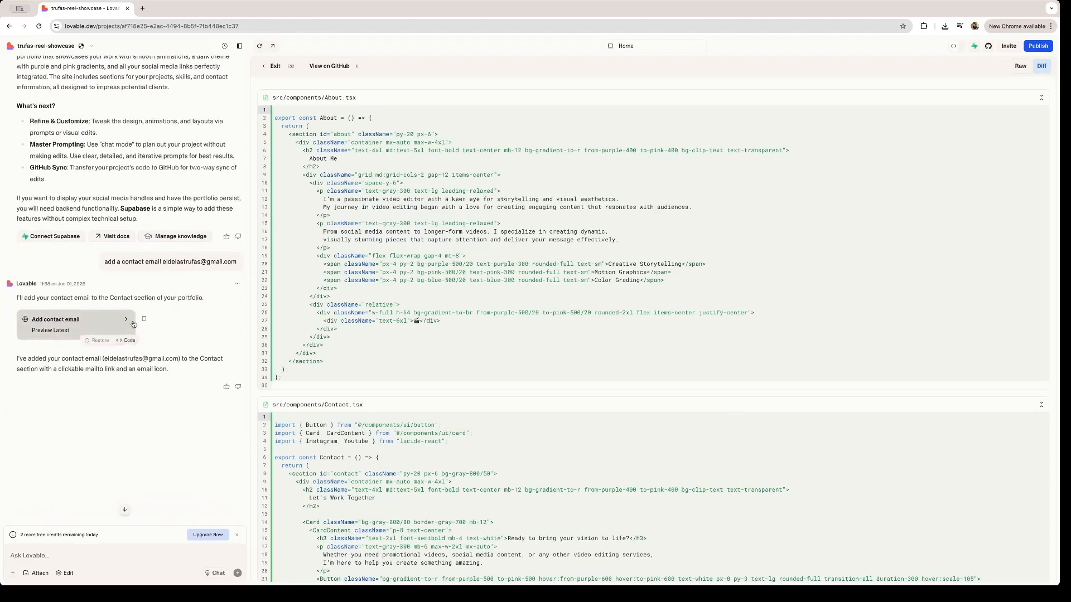
click(126, 341)
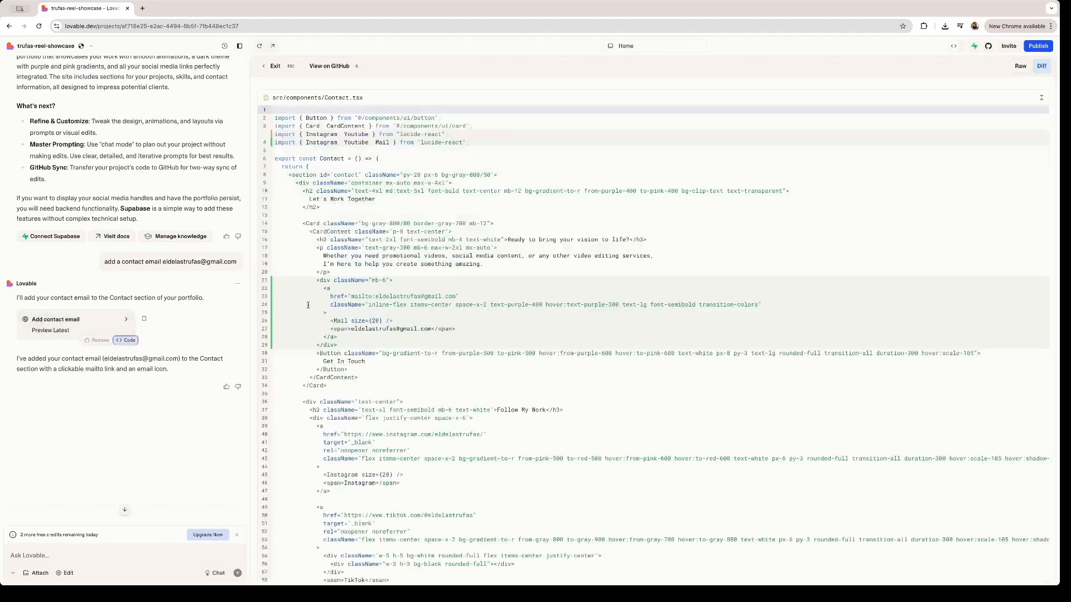
scroll(308, 305, down, 5)
scroll(308, 305, up, 5)
key(Escape)
scroll(636, 360, down, 7)
scroll(637, 362, up, 10)
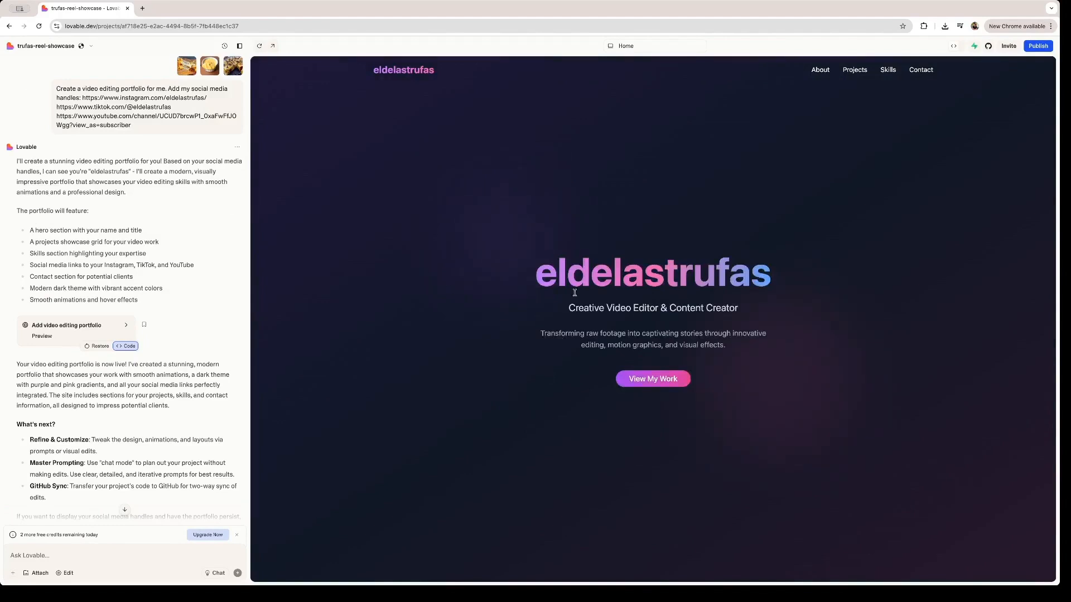
drag(770, 280, 521, 277)
click(521, 279)
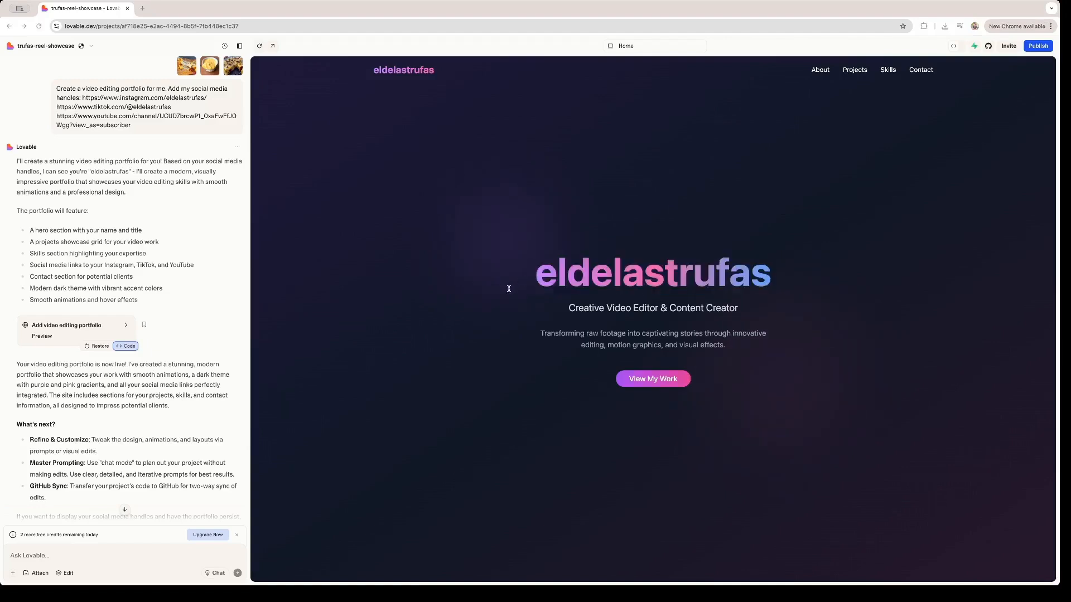